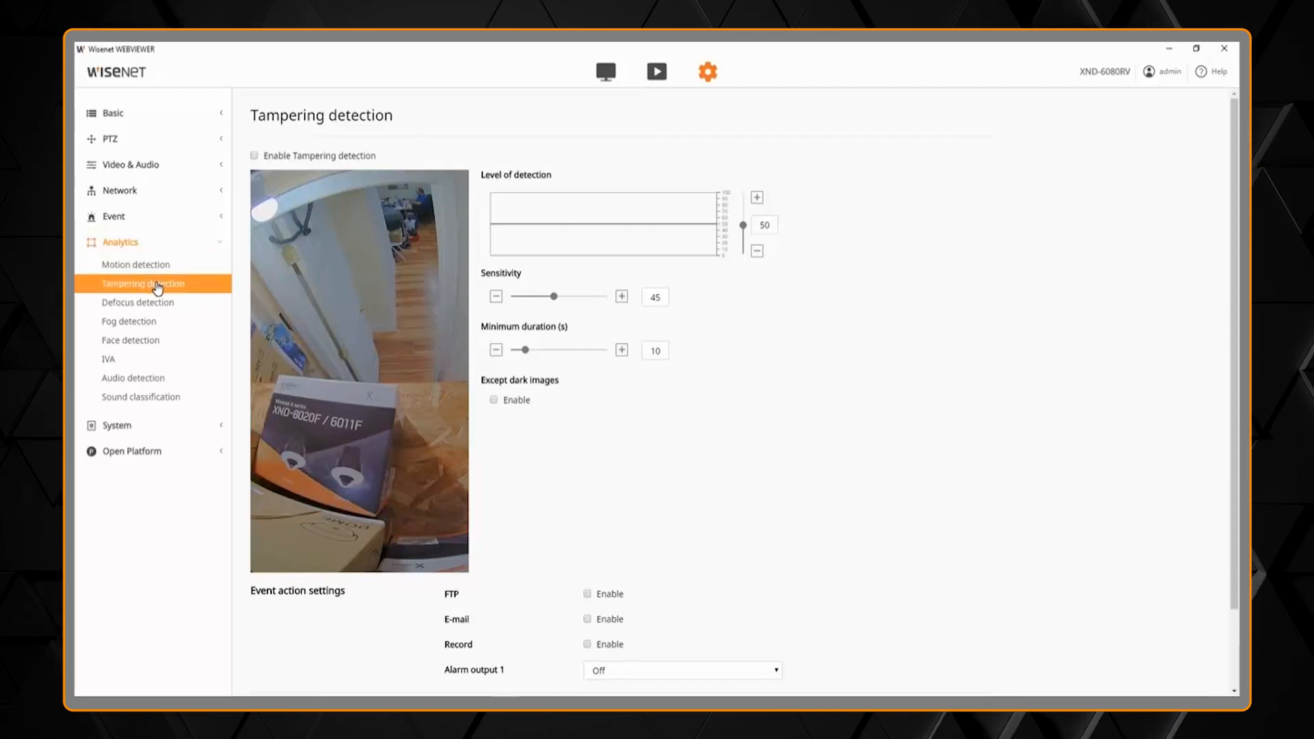
# Confirm enabling tampering detection and start adjusting the detection level and sensitivity sliders
pyautogui.click(254, 157)
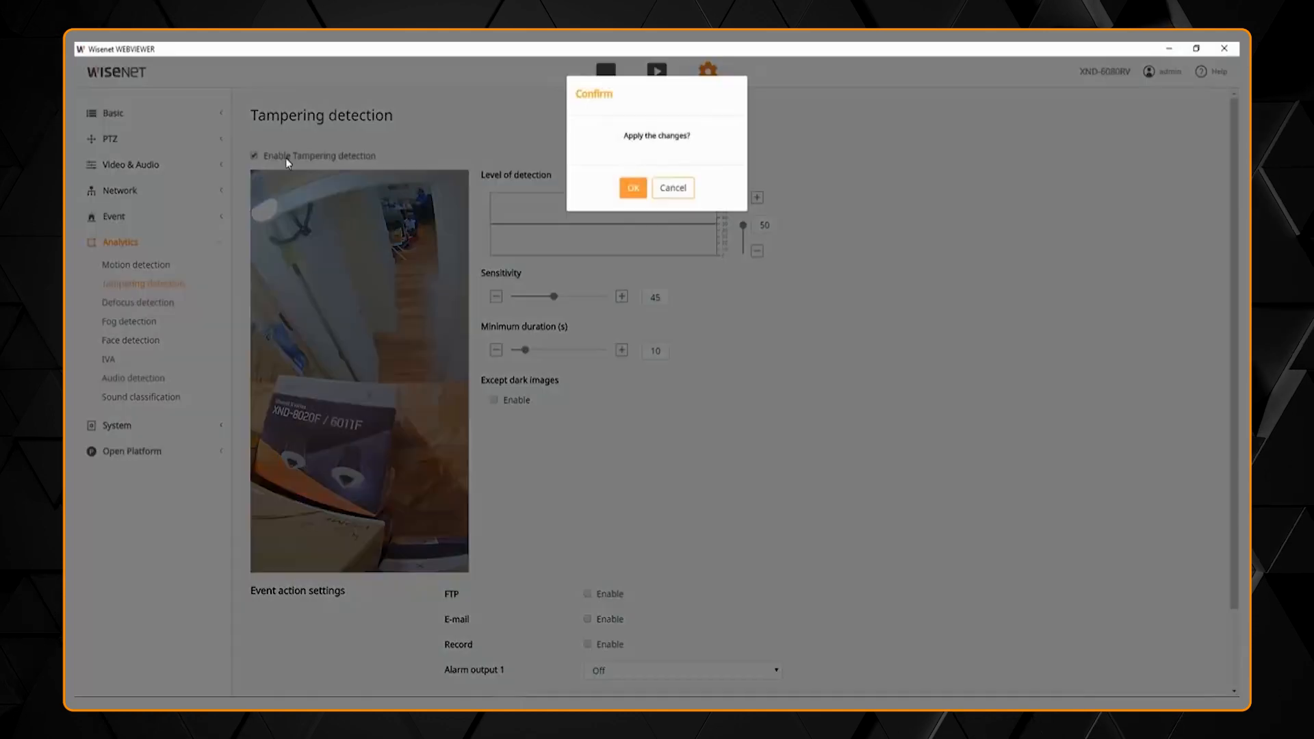
pyautogui.click(624, 193)
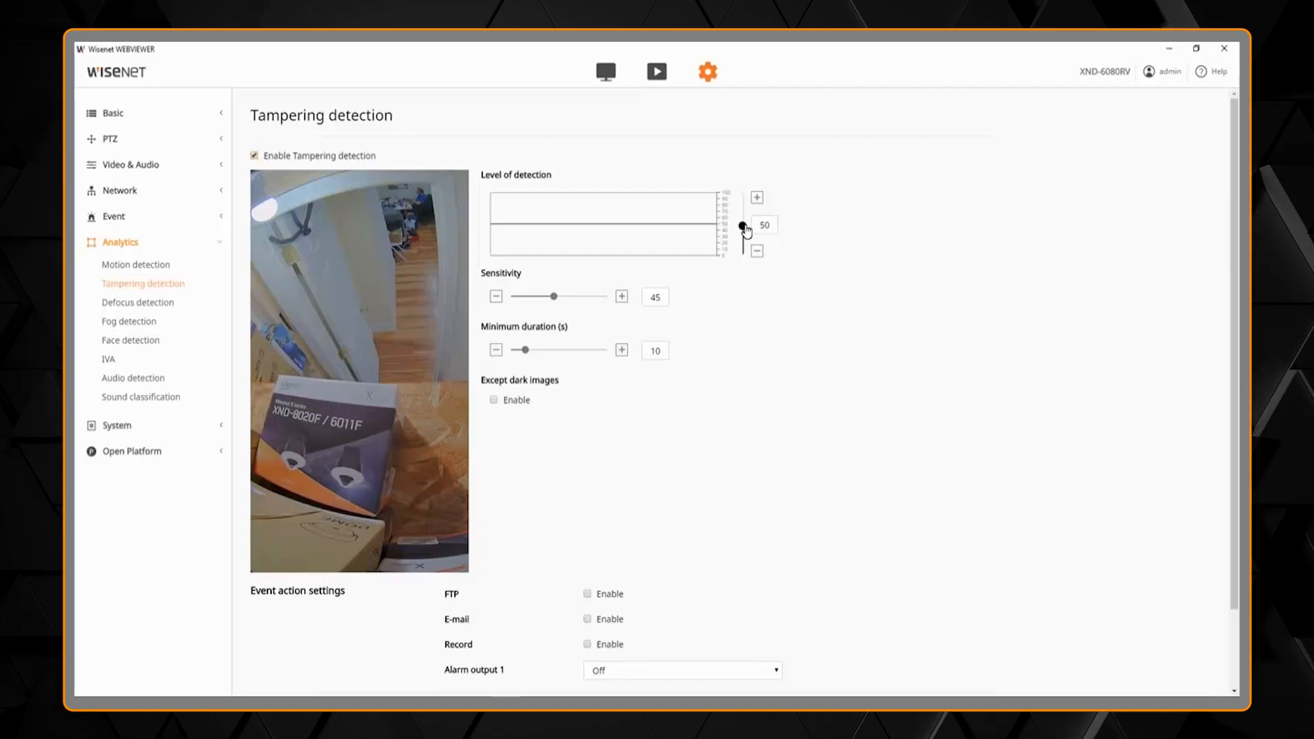
pyautogui.moveTo(744, 226); pyautogui.dragTo(744, 238)
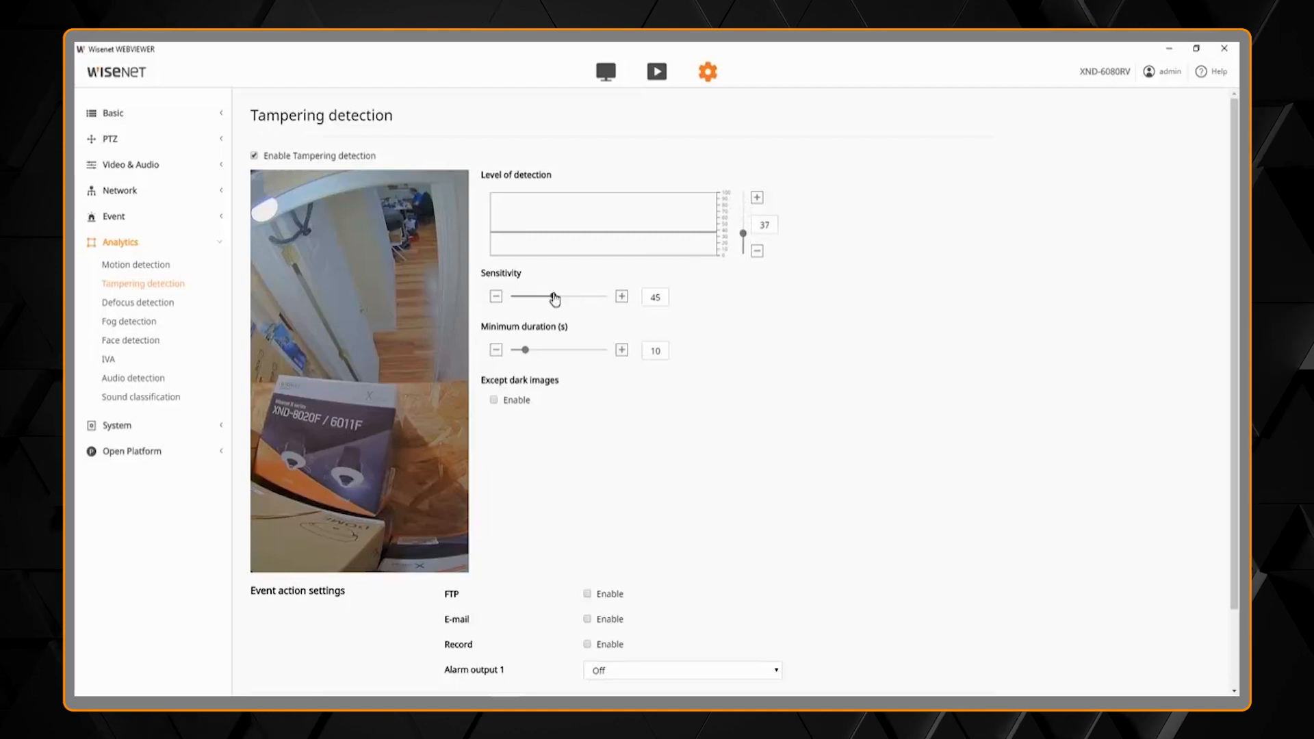
pyautogui.moveTo(554, 297); pyautogui.dragTo(581, 298)
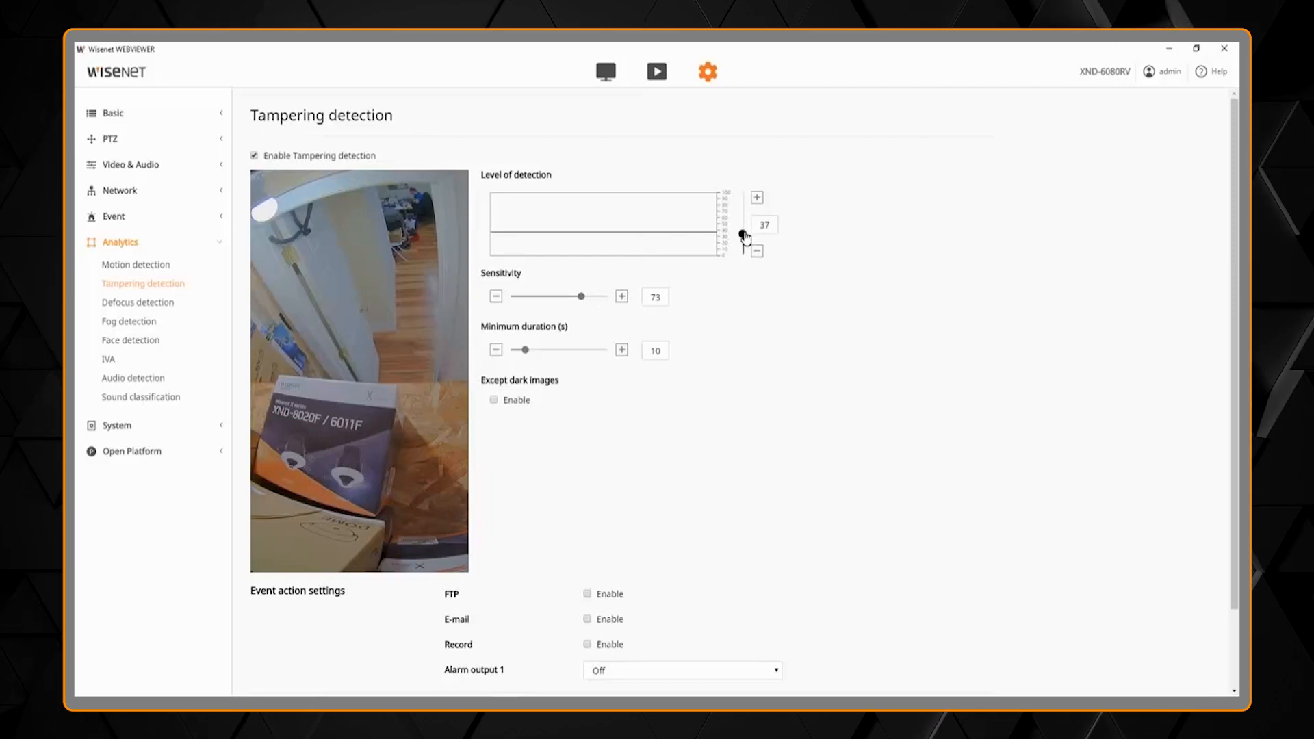
# Set detection level to 46, sensitivity to 53 and minimum duration to about 21 seconds
pyautogui.moveTo(744, 234); pyautogui.dragTo(745, 227)
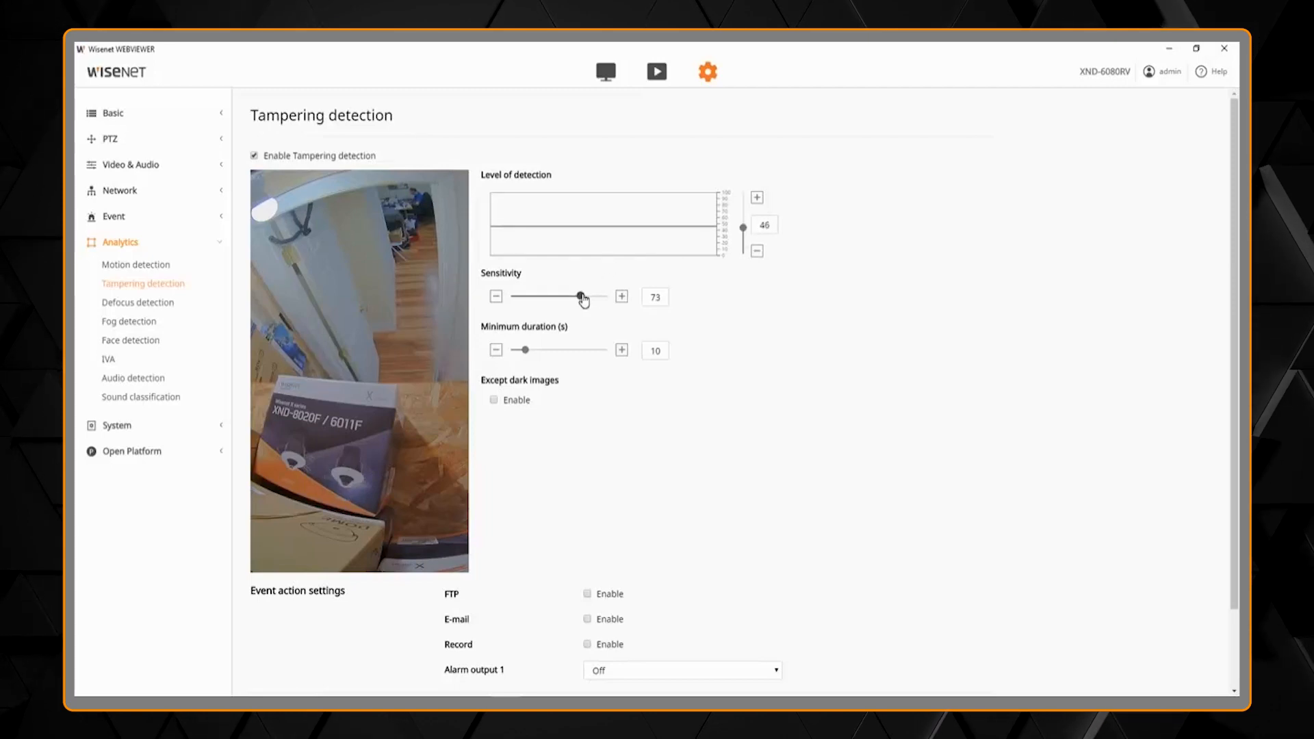
pyautogui.moveTo(582, 299); pyautogui.dragTo(563, 298)
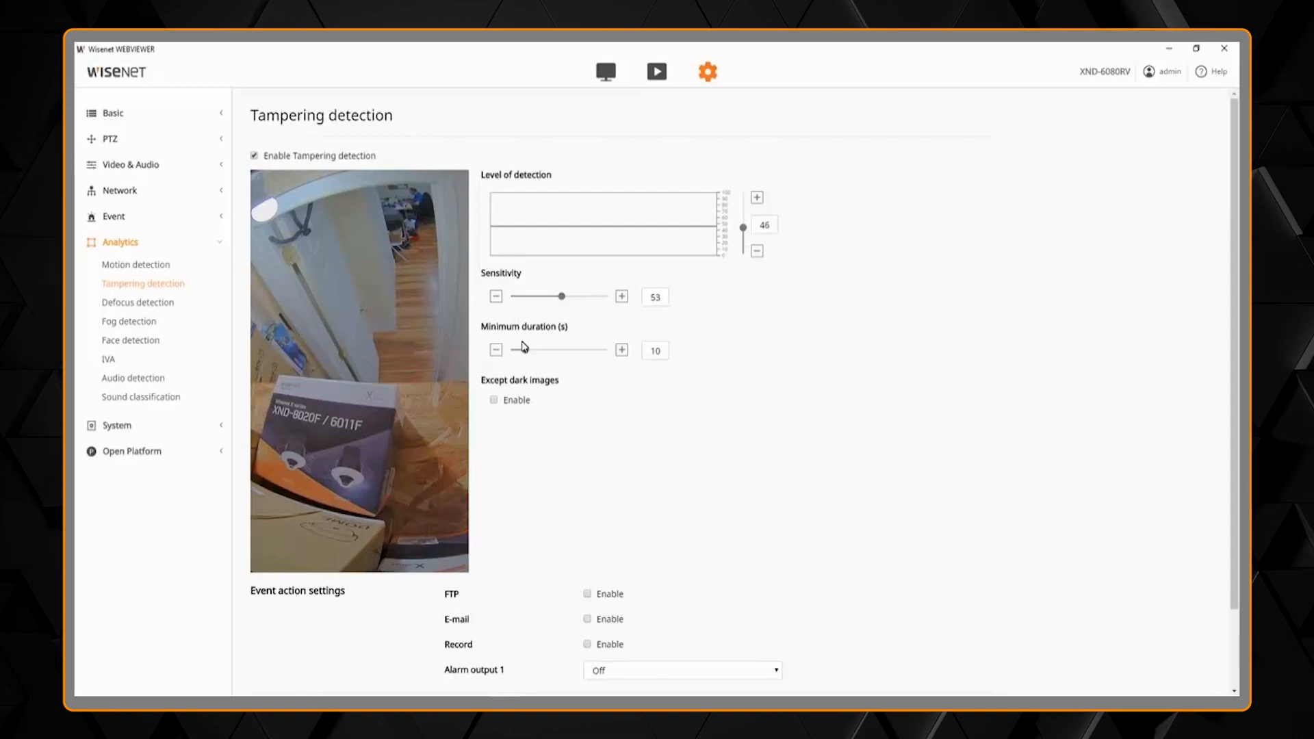
pyautogui.moveTo(554, 353); pyautogui.dragTo(542, 353)
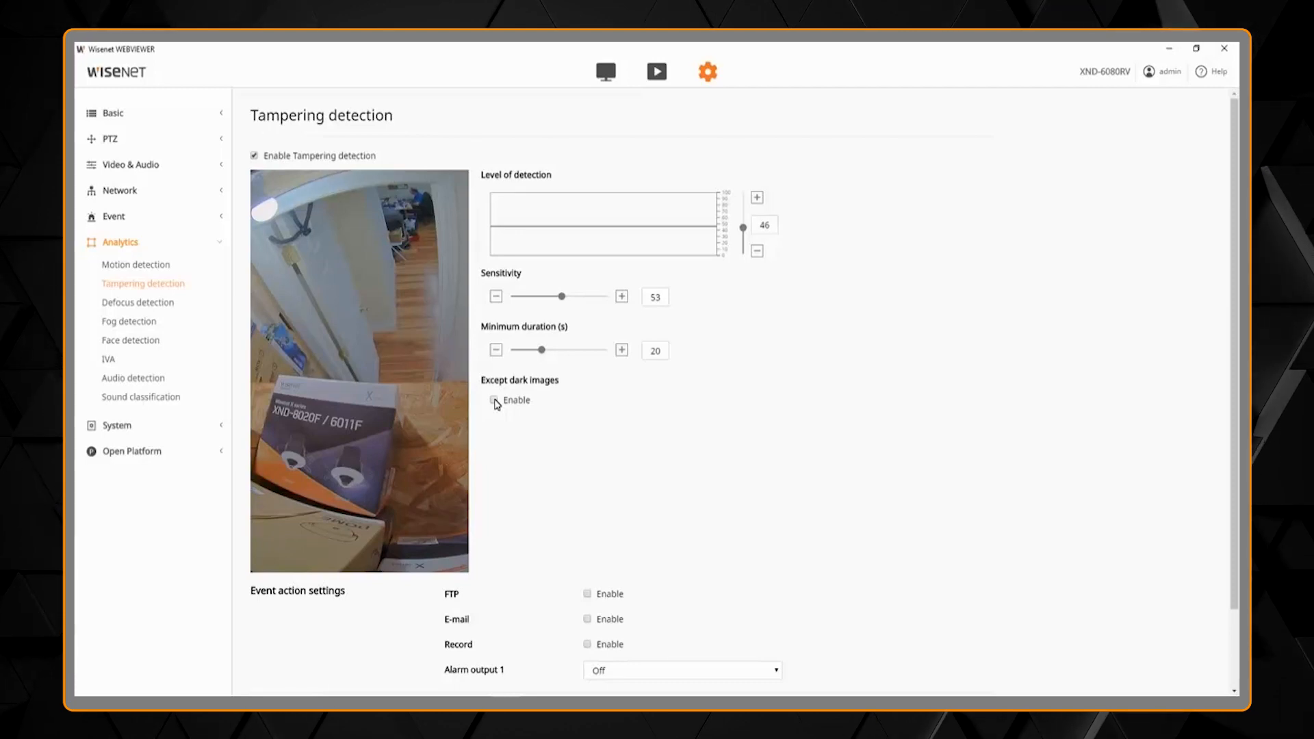
pyautogui.scroll(-3, 555, 442)
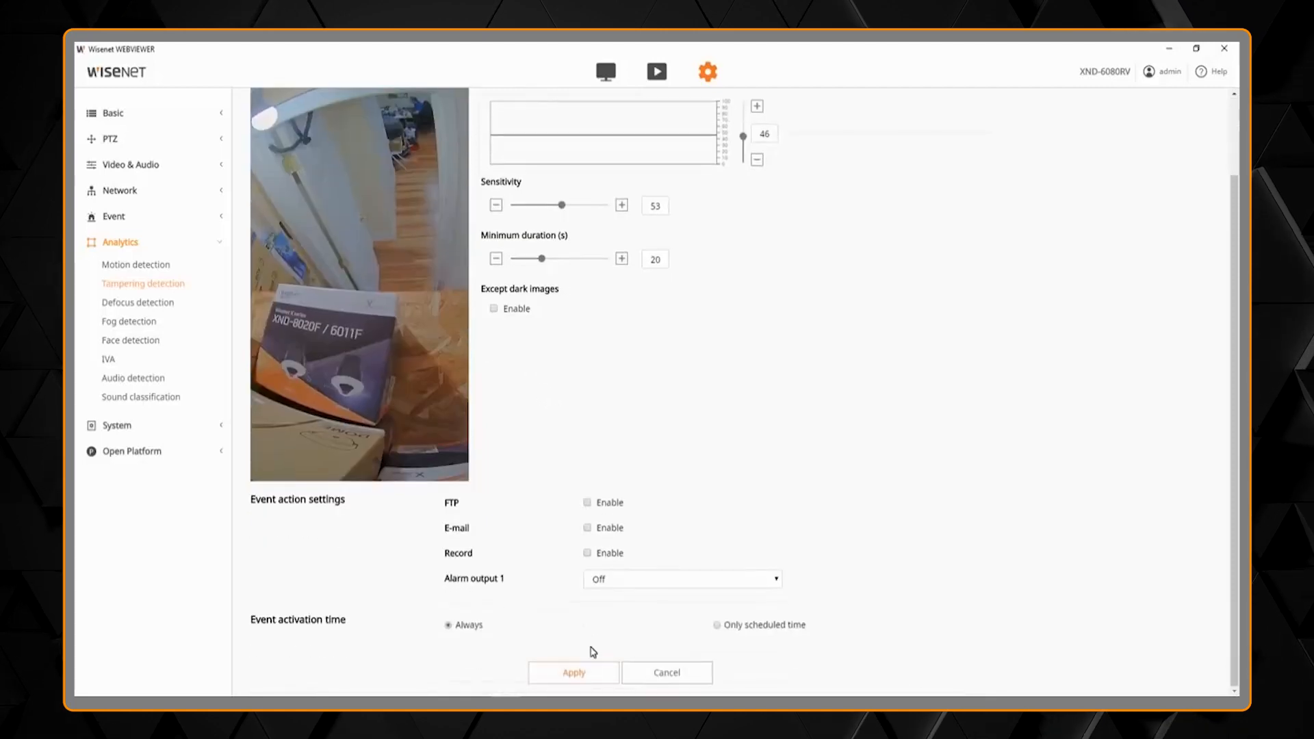
# Apply the tampering detection settings and confirm the 'Apply the changes?' prompt
pyautogui.click(587, 677)
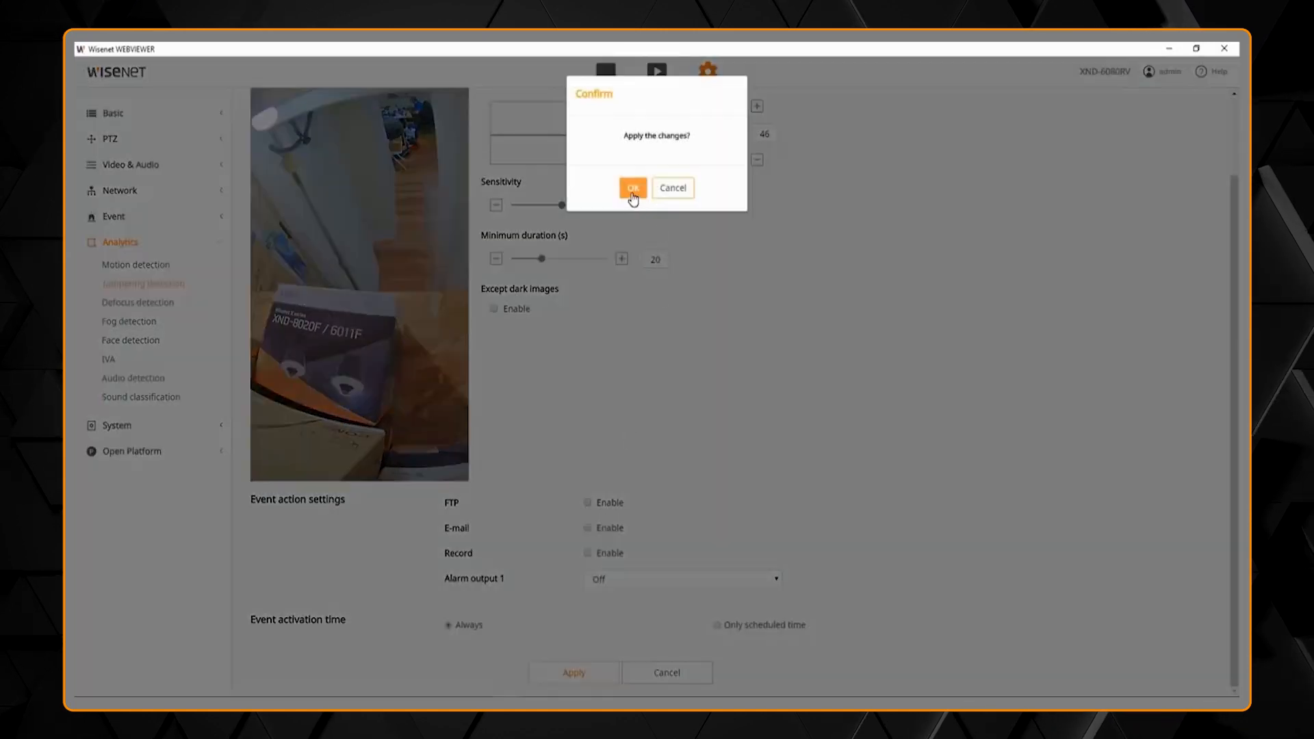
pyautogui.click(633, 191)
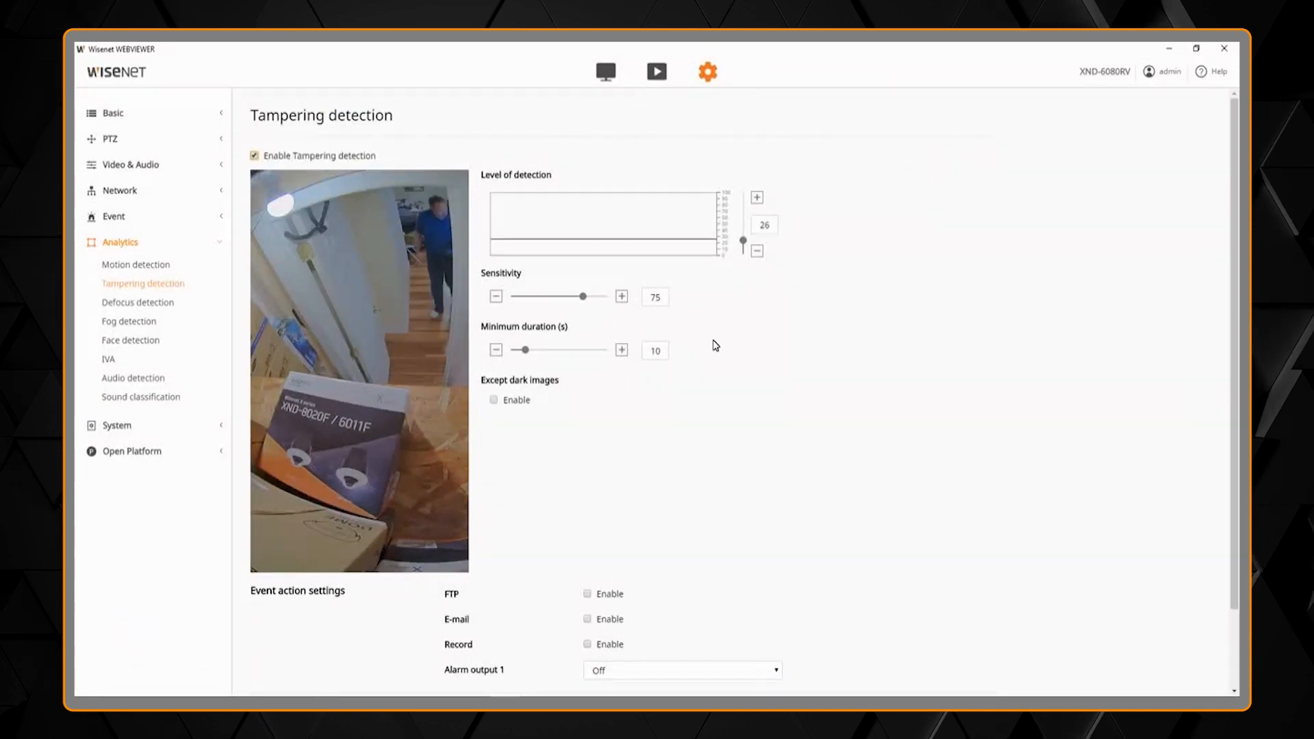